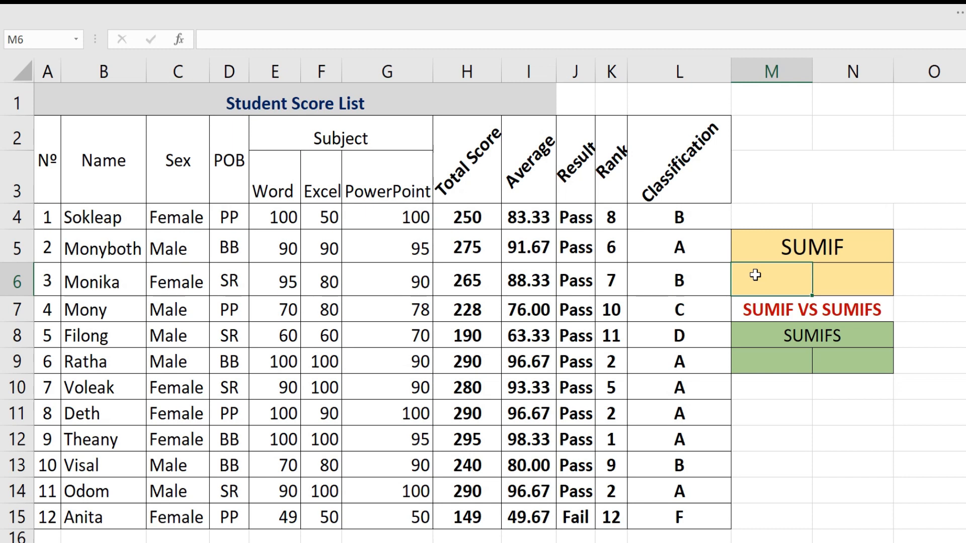
# Step: Enter =SUMIF(C4:C15,C4,H4:H15) in M6 to add up the total scores of the female students
pyautogui.doubleClick(756, 275)
pyautogui.write('=sumif(')
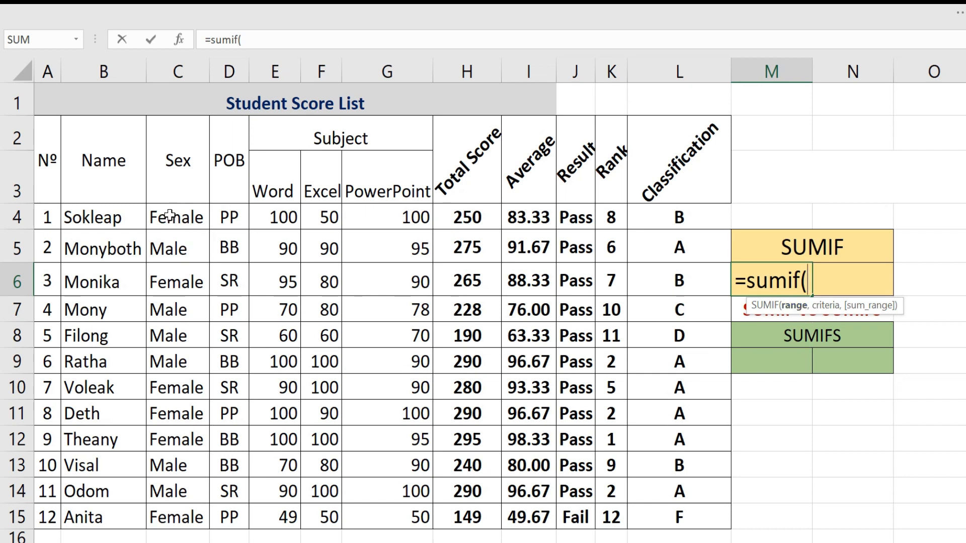
pyautogui.moveTo(175, 216); pyautogui.dragTo(182, 516)
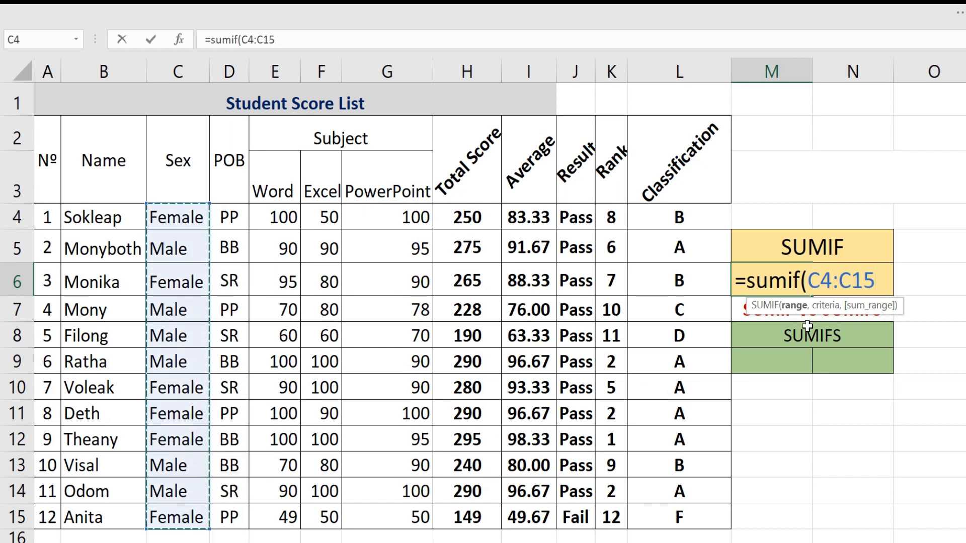
pyautogui.write(',')
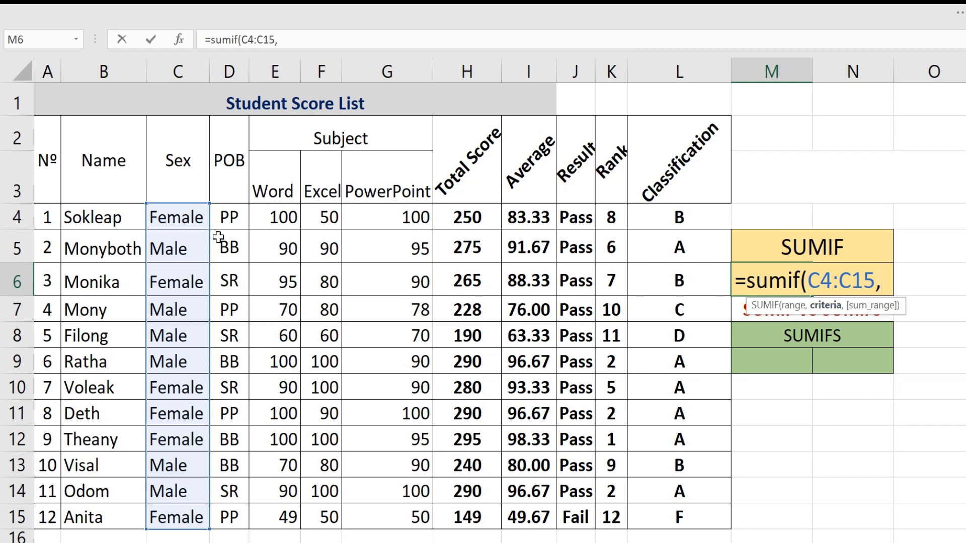
pyautogui.click(173, 216)
pyautogui.write(',')
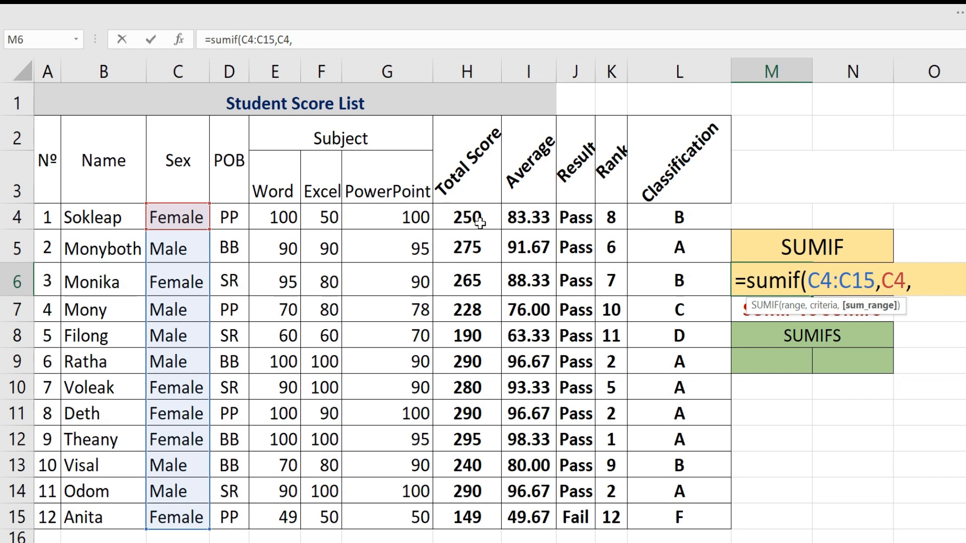
pyautogui.moveTo(469, 215); pyautogui.dragTo(458, 511)
pyautogui.write(')')
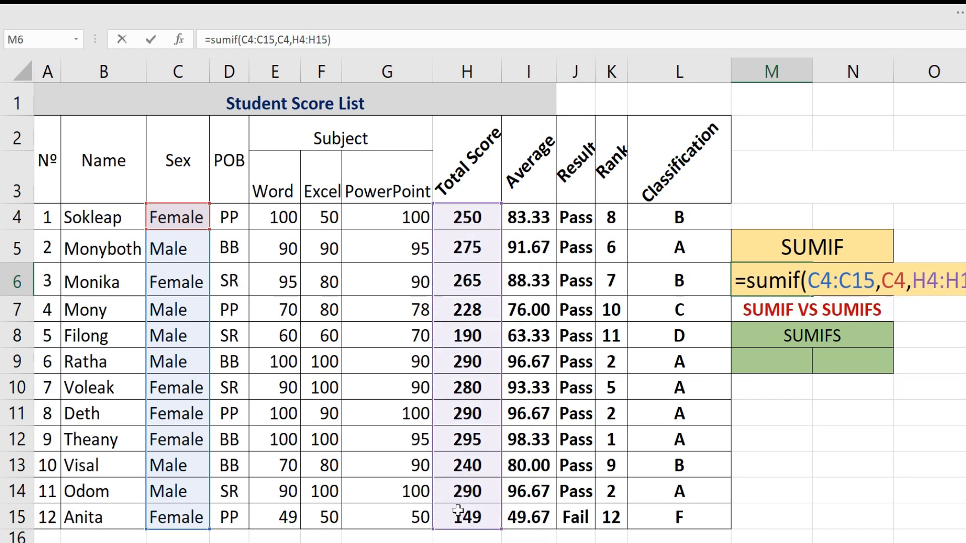
pyautogui.press('Return')
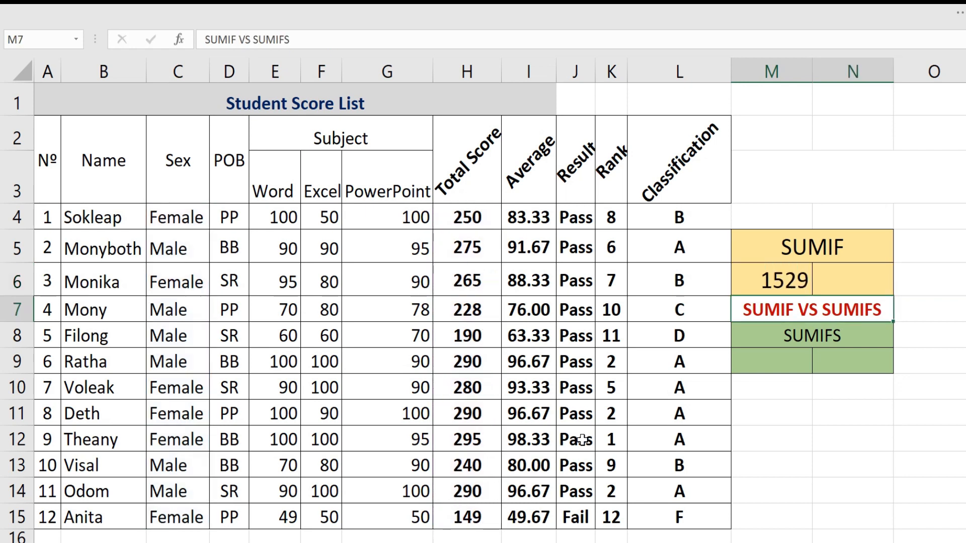
pyautogui.click(774, 283)
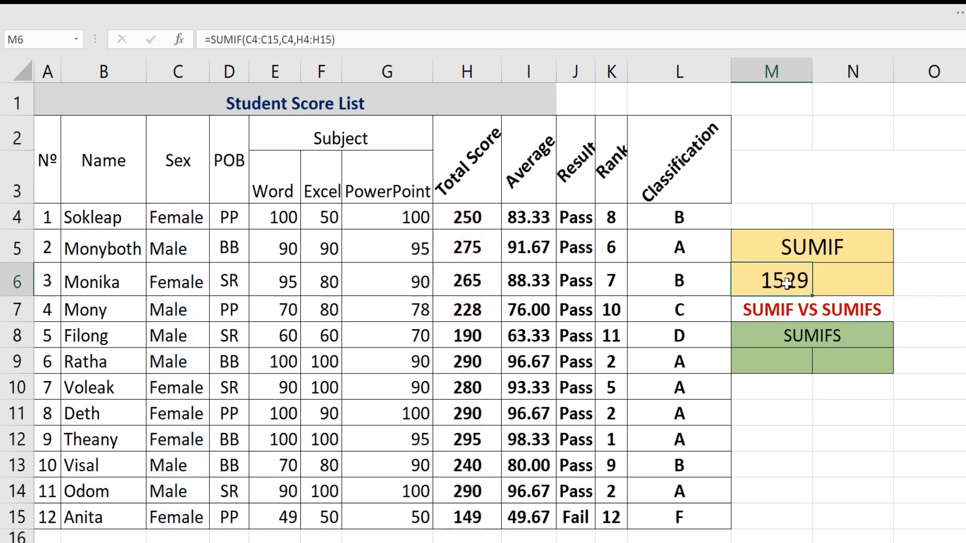
# Step: Enter =SUMIF(C4:C15,C5,H4:H15) in N6 to add up the total scores of the male students
pyautogui.click(844, 283)
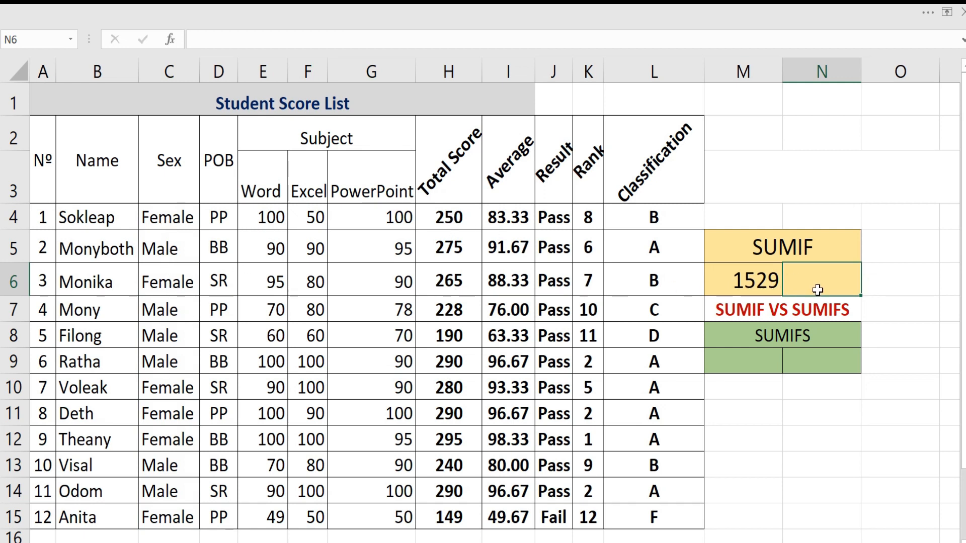
pyautogui.write('=su')
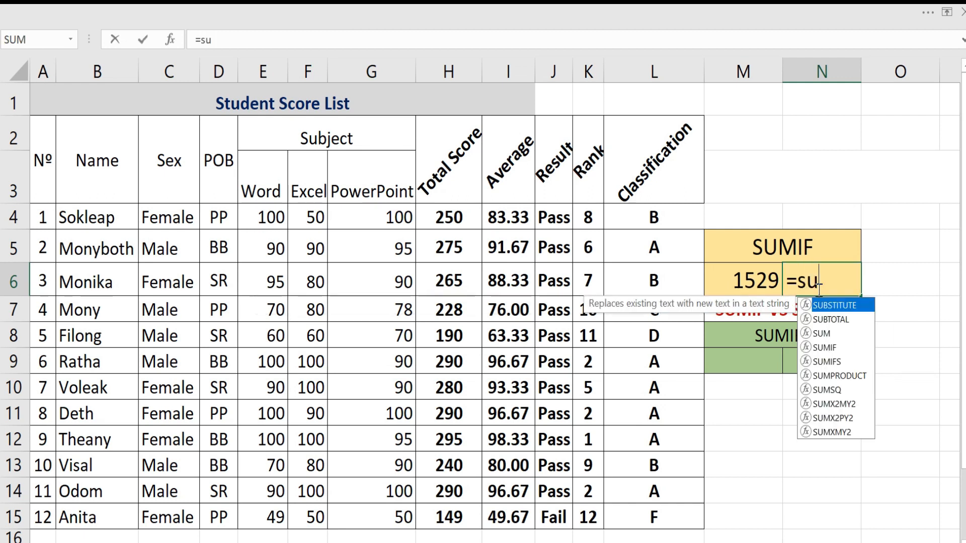
pyautogui.write('mif(')
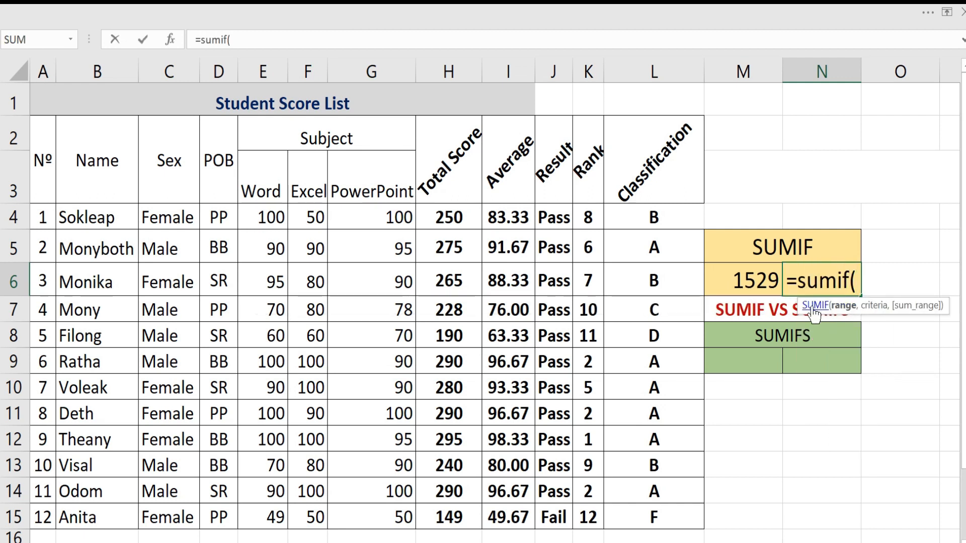
pyautogui.moveTo(163, 217); pyautogui.dragTo(164, 513)
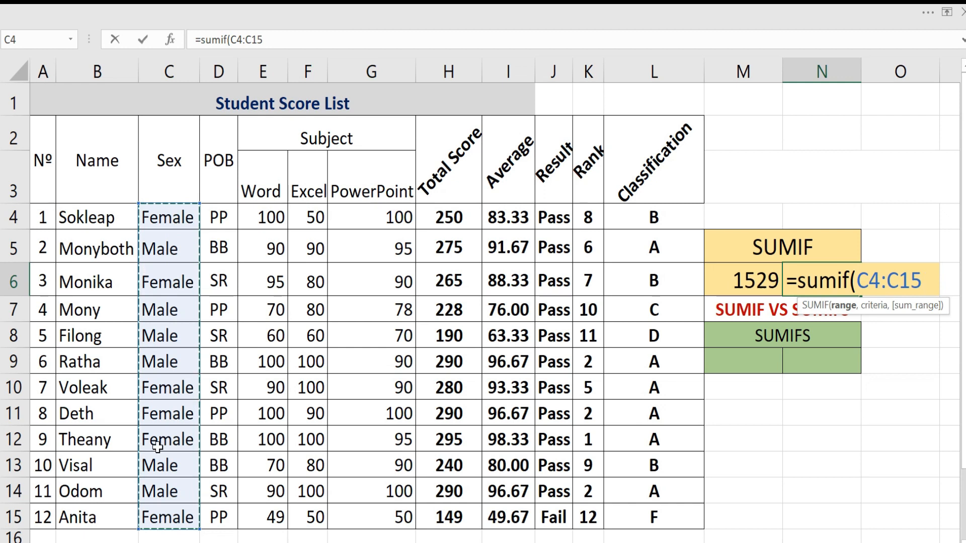
pyautogui.write(',')
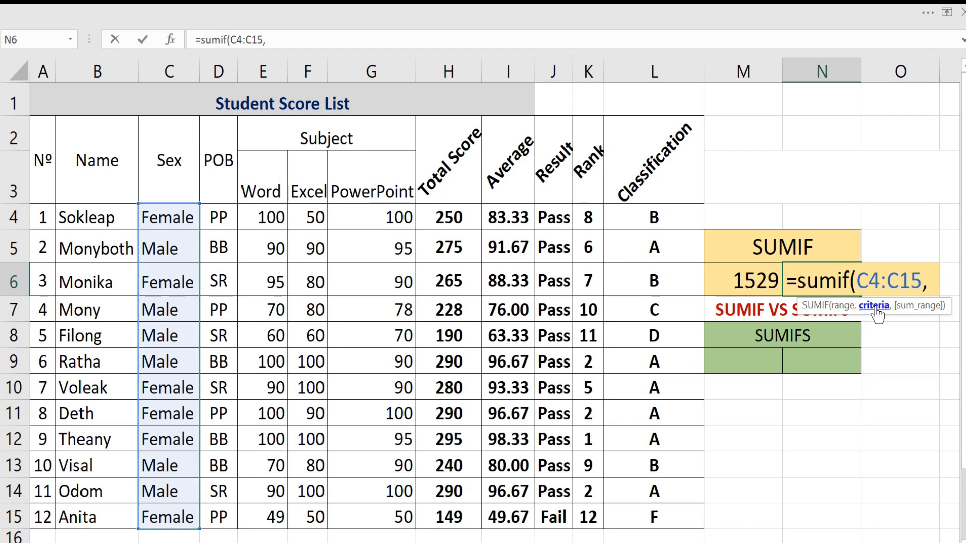
pyautogui.click(166, 250)
pyautogui.write(',')
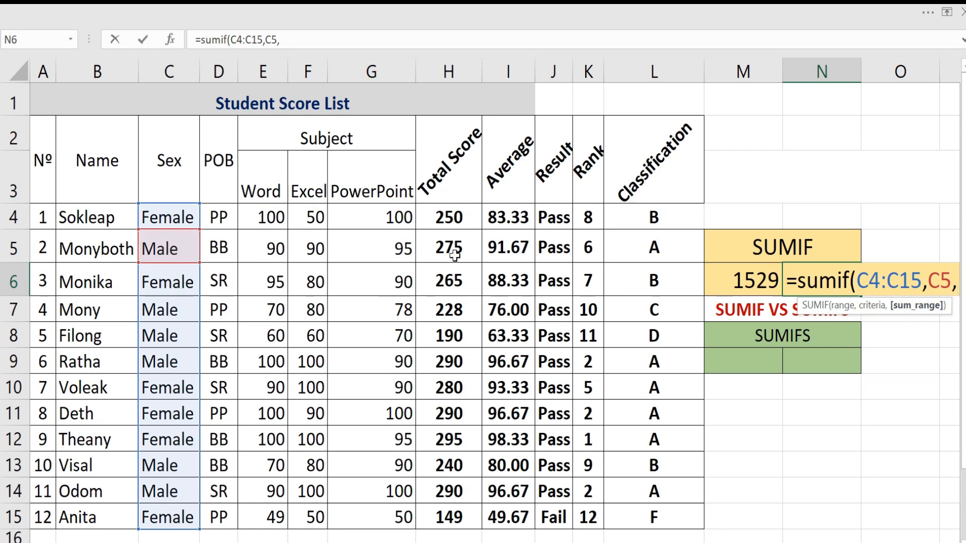
pyautogui.moveTo(449, 217); pyautogui.dragTo(443, 516)
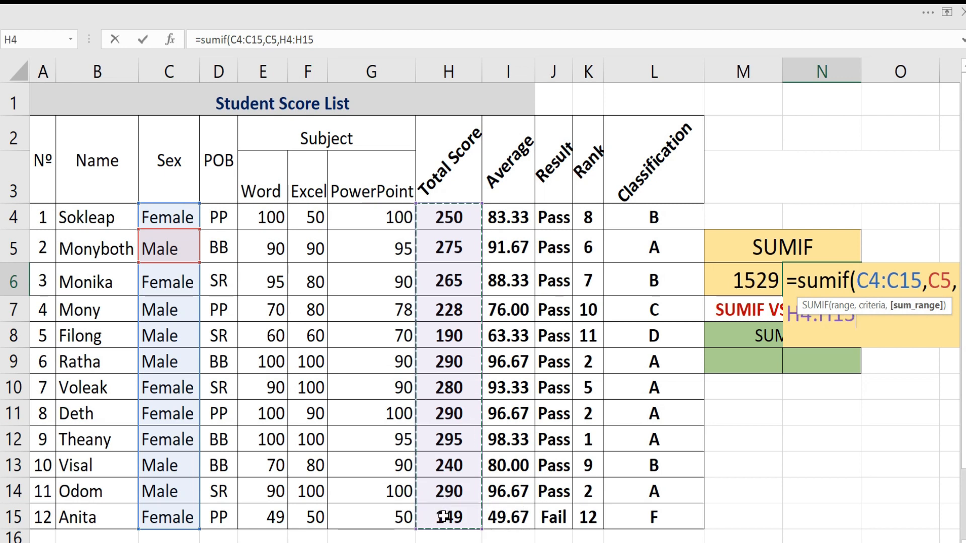
pyautogui.write(')')
pyautogui.press('Return')
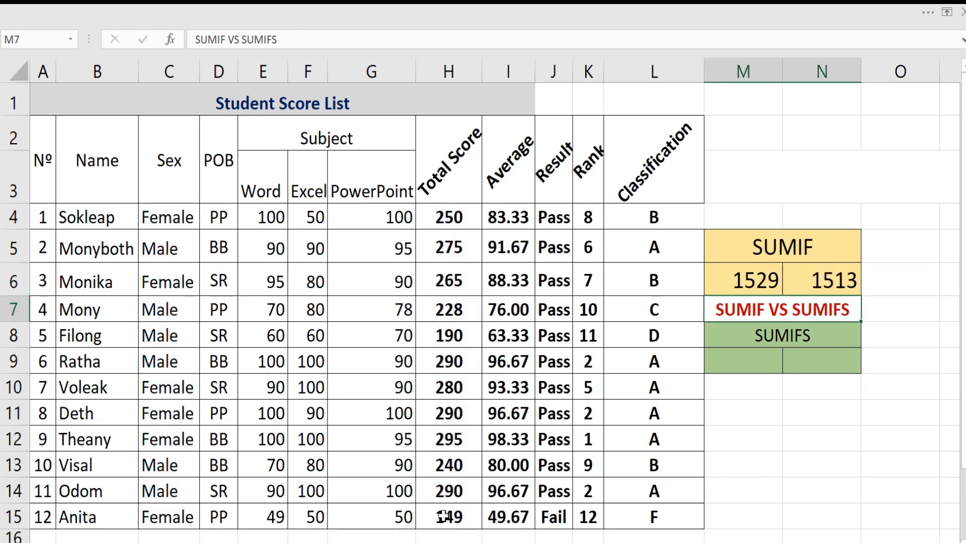
pyautogui.click(744, 281)
pyautogui.click(791, 276)
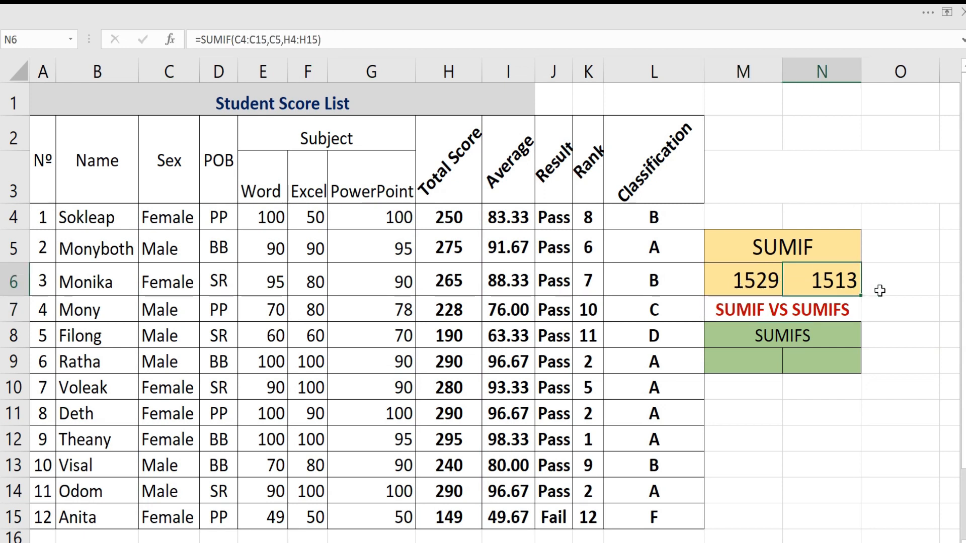
# Step: Add the two SUMIF results in O6 with =SUM(M6:N6) as a check
pyautogui.click(888, 289)
pyautogui.write('=sum(')
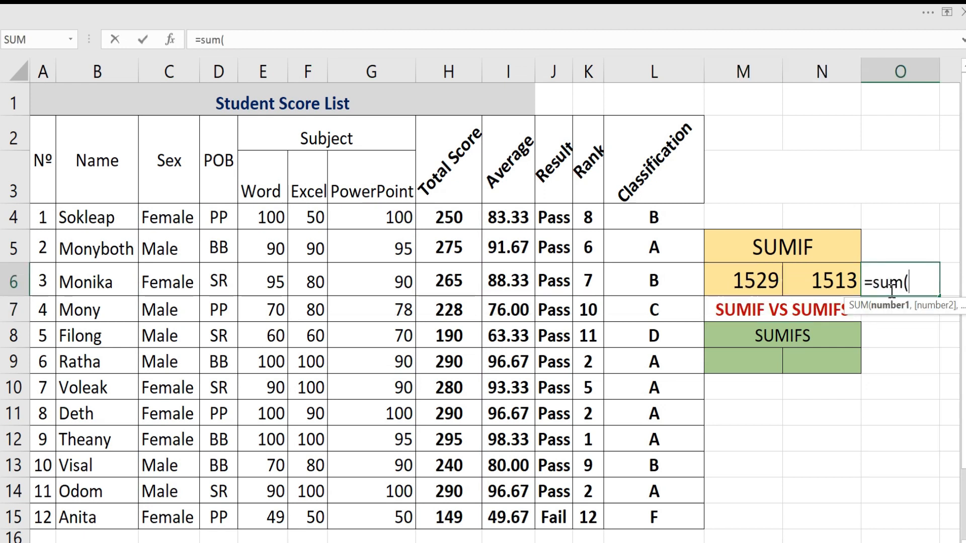
pyautogui.moveTo(740, 276); pyautogui.dragTo(805, 274)
pyautogui.press('Return')
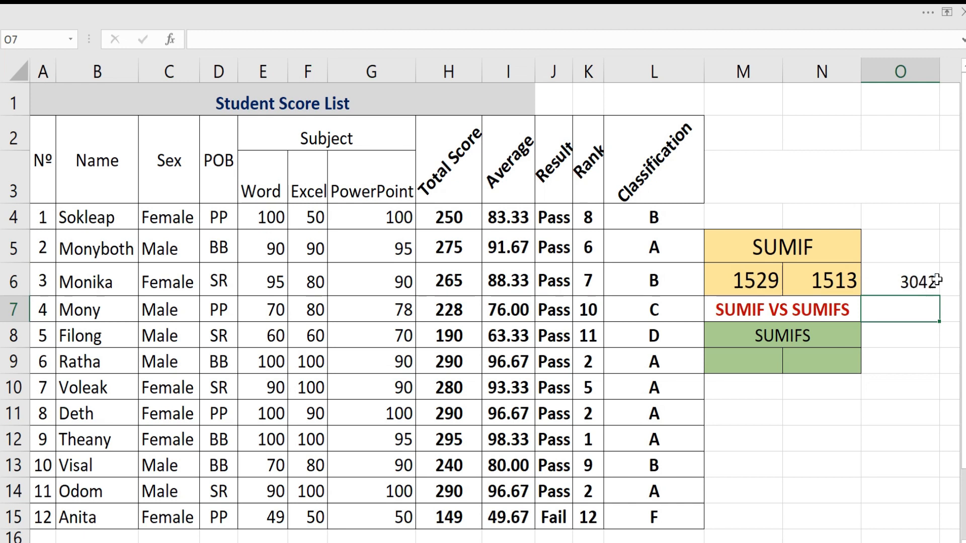
pyautogui.click(925, 290)
# Step: Sum the Total Score column H4:H15 in H16, directly below the table
pyautogui.scroll(-1, 847, 297)
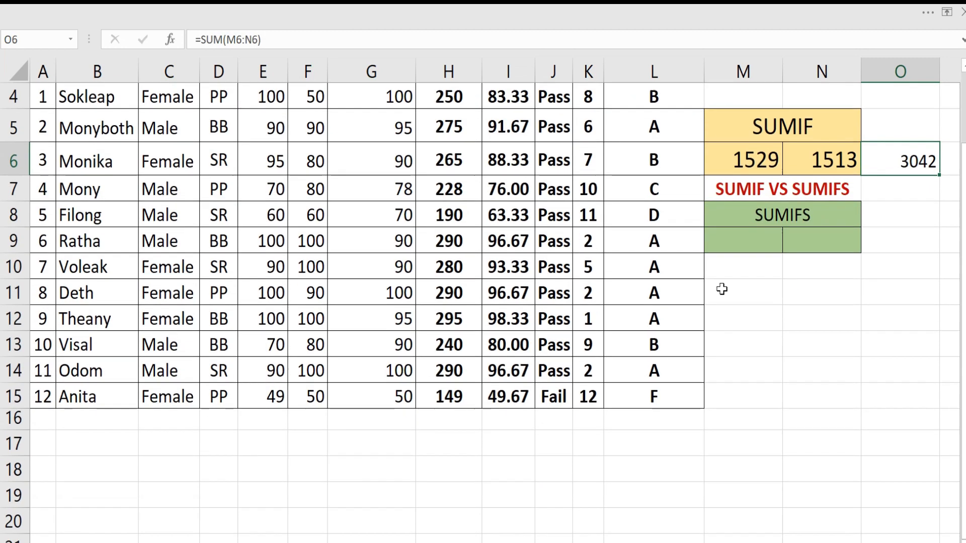
pyautogui.click(452, 429)
pyautogui.write('=sum')
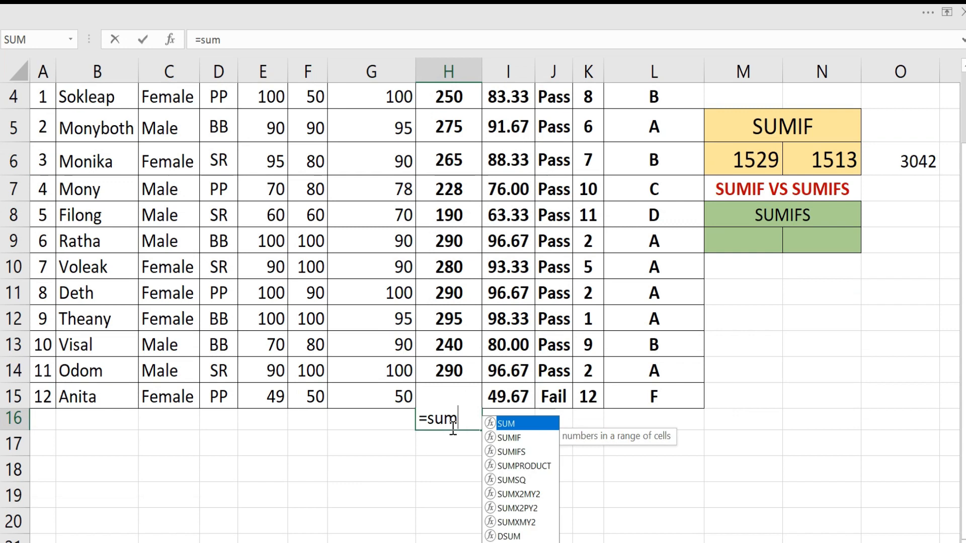
pyautogui.write('s(')
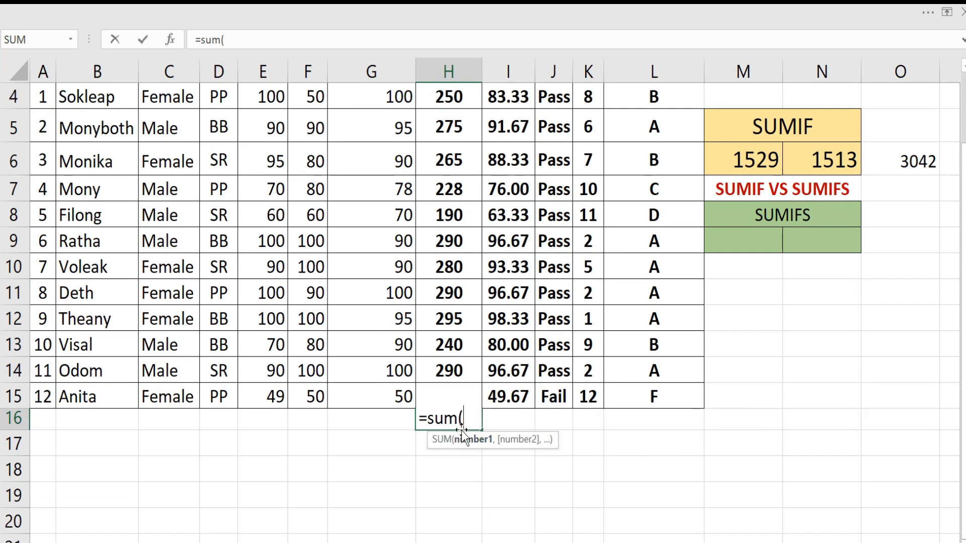
pyautogui.scroll(1, 414, 230)
pyautogui.moveTo(440, 216); pyautogui.dragTo(441, 515)
pyautogui.press('Return')
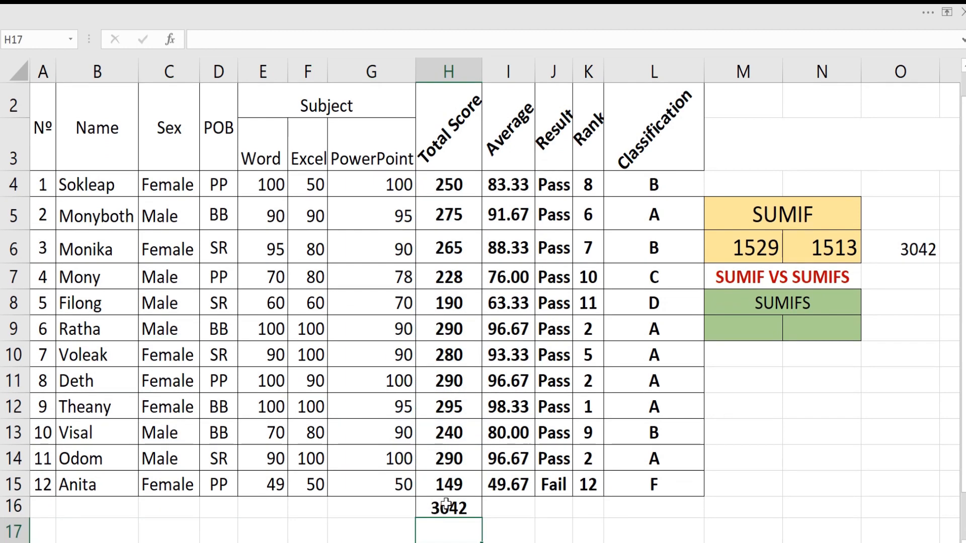
# Step: Compare the check totals in H16 and O6 and clear both cells
pyautogui.click(445, 506)
pyautogui.click(912, 261)
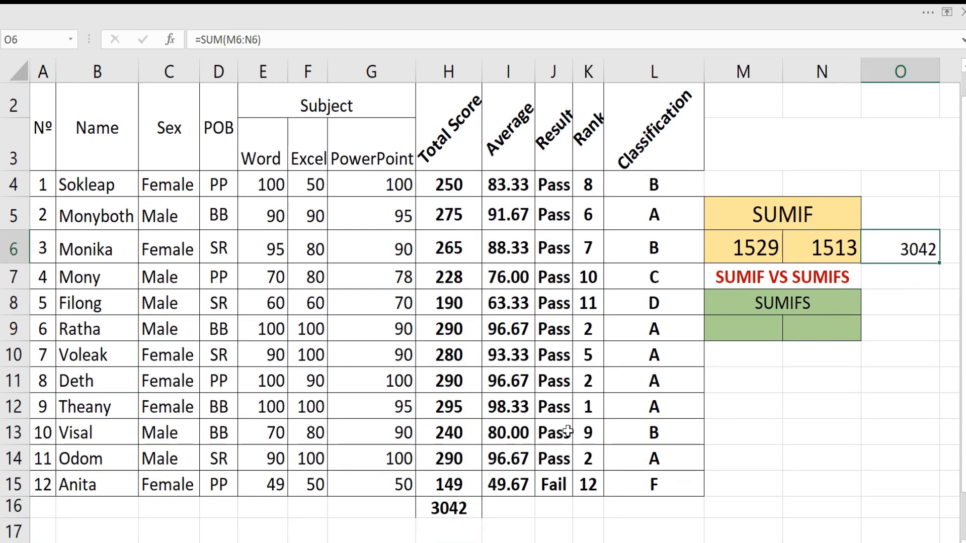
pyautogui.click(461, 509)
# Step: Examine the empty SUMIFS cell M9 and the sex, place of birth and total score entries in row 4
pyautogui.click(752, 303)
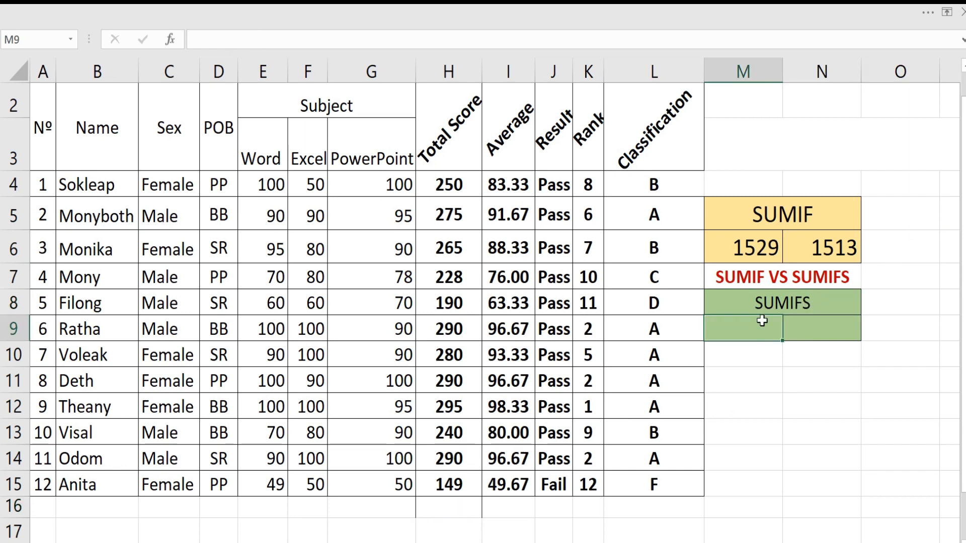
pyautogui.click(811, 306)
pyautogui.click(747, 330)
pyautogui.click(805, 304)
pyautogui.click(734, 335)
pyautogui.click(156, 187)
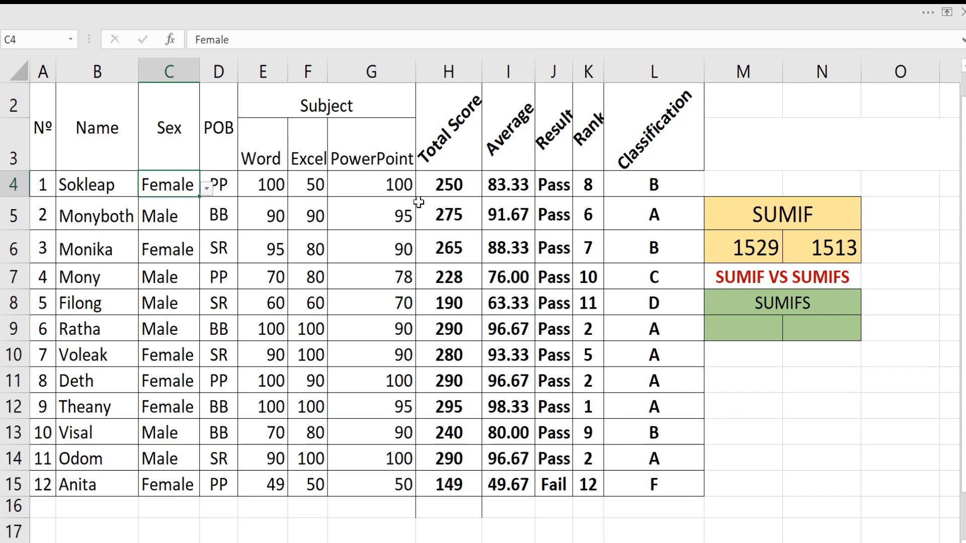
pyautogui.click(444, 188)
pyautogui.click(156, 185)
pyautogui.click(224, 185)
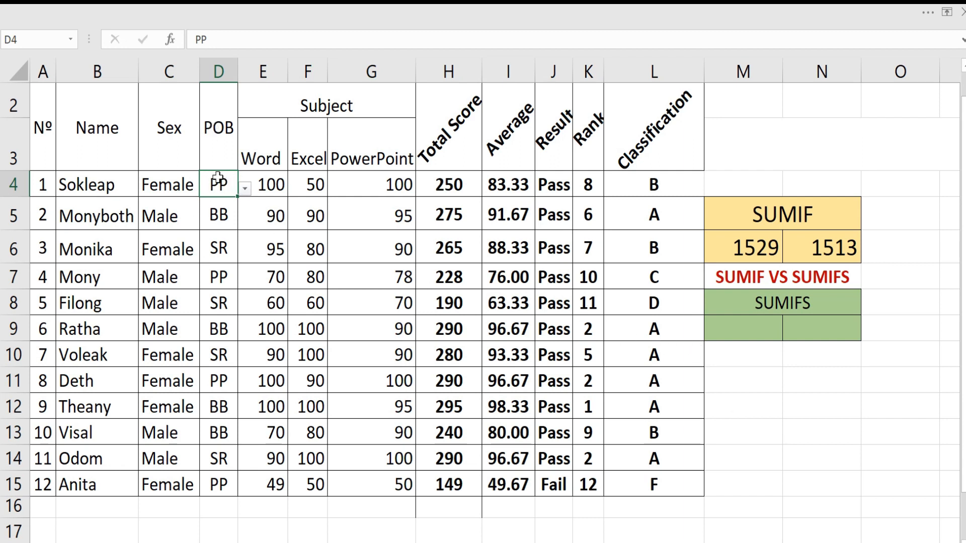
# Step: Start a SUMIFS formula in M9 with sum range H4:H15 and the sex column C4:C15 matched to C4 as first criterion
pyautogui.click(753, 332)
pyautogui.write('=')
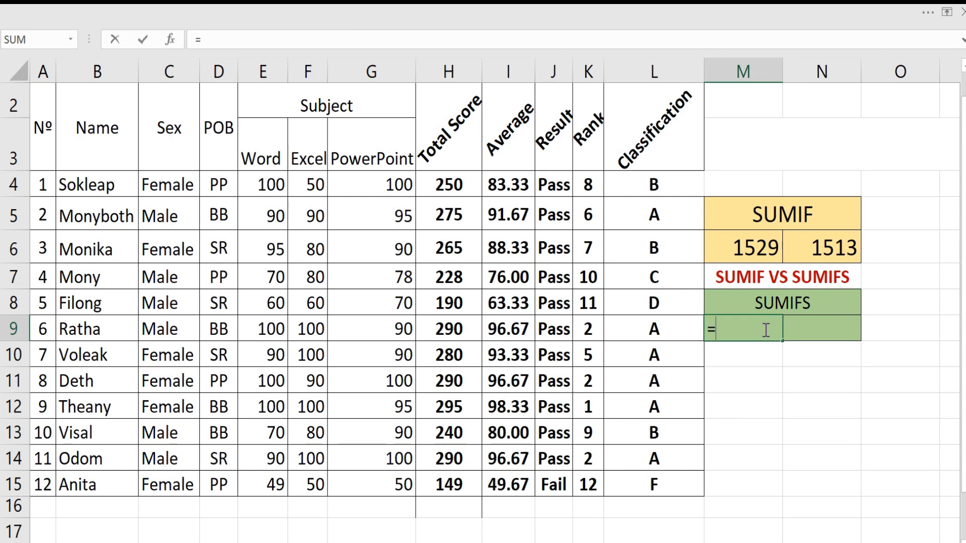
pyautogui.write('sumifs(')
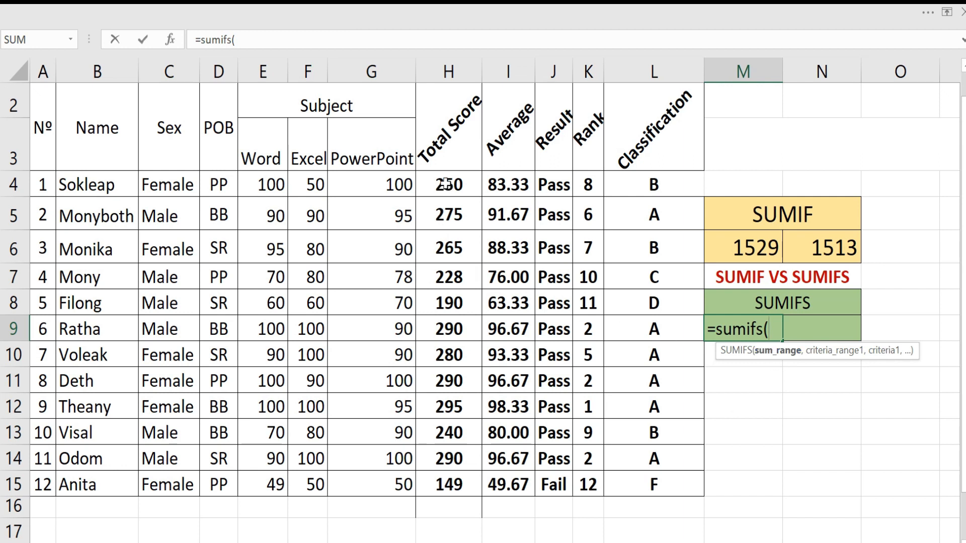
pyautogui.moveTo(446, 182); pyautogui.dragTo(446, 484)
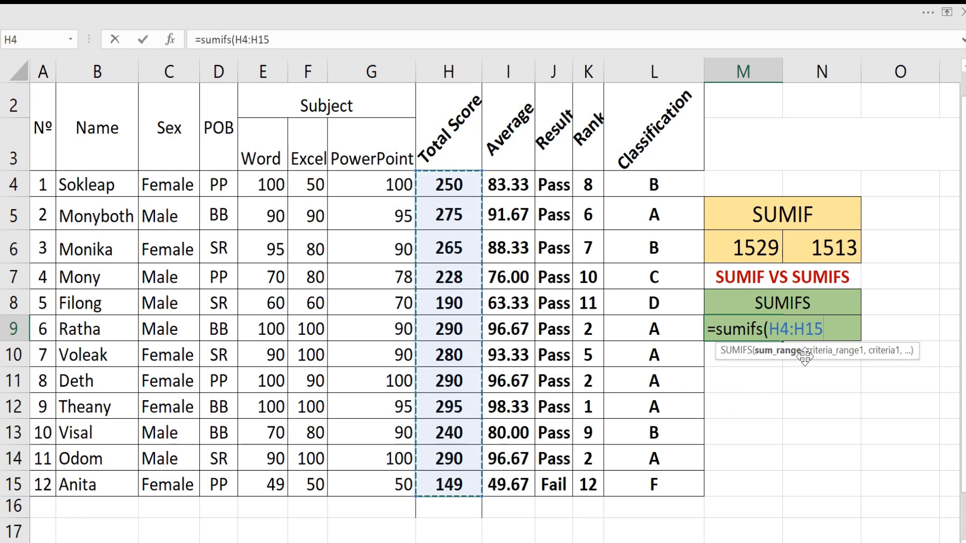
pyautogui.write(',')
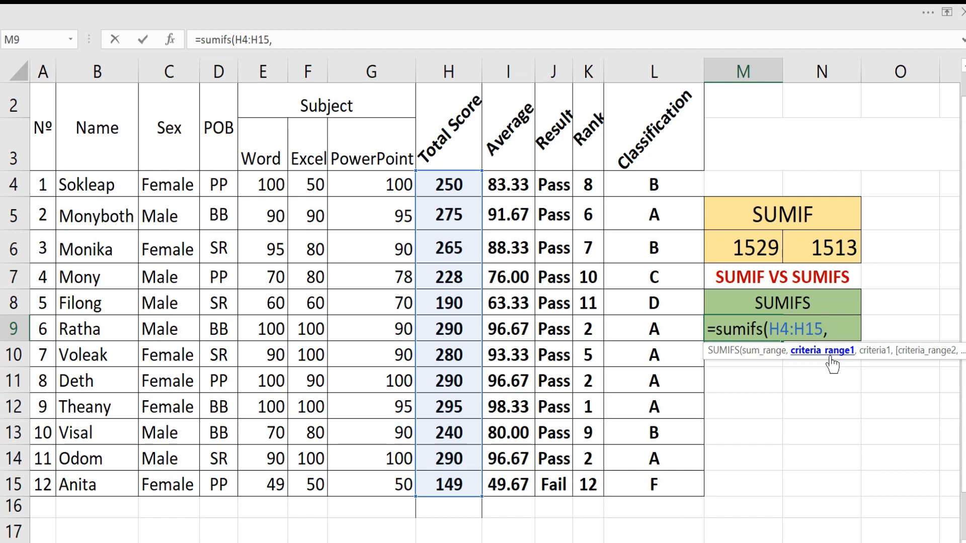
pyautogui.moveTo(166, 184); pyautogui.dragTo(157, 476)
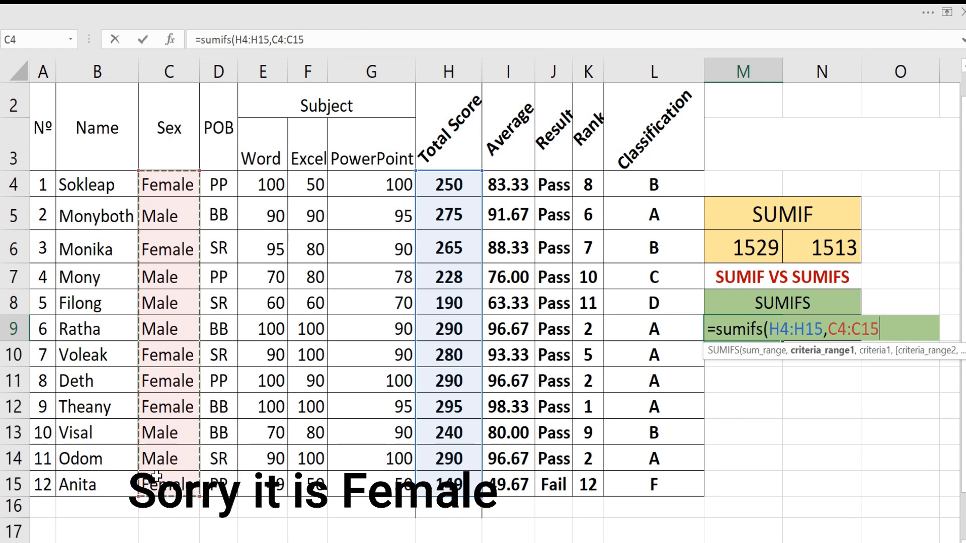
pyautogui.write(',')
pyautogui.click(168, 185)
pyautogui.write(',')
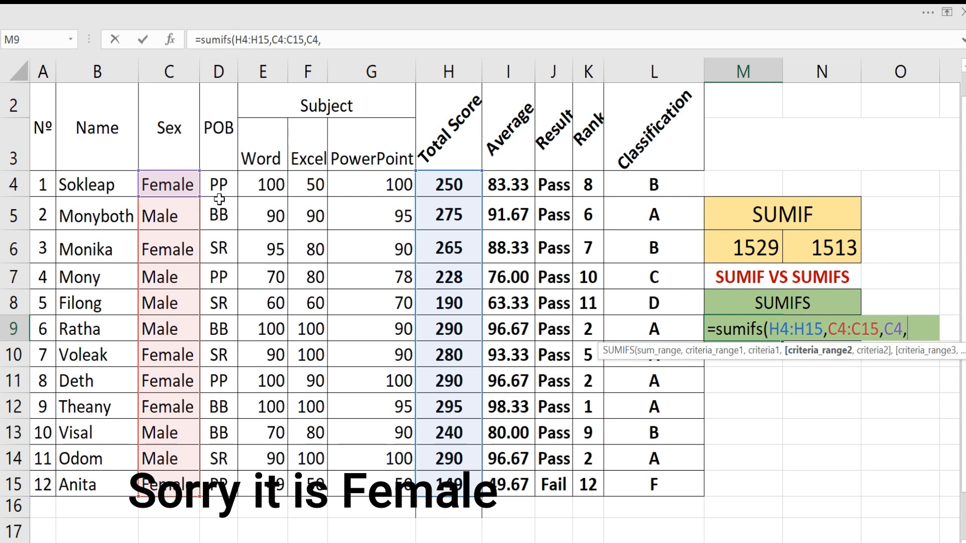
# Step: Add the place of birth column D4:D15 matched to D4 as second criterion, complete the SUMIFS formula and review it in M9
pyautogui.moveTo(219, 185); pyautogui.dragTo(212, 480)
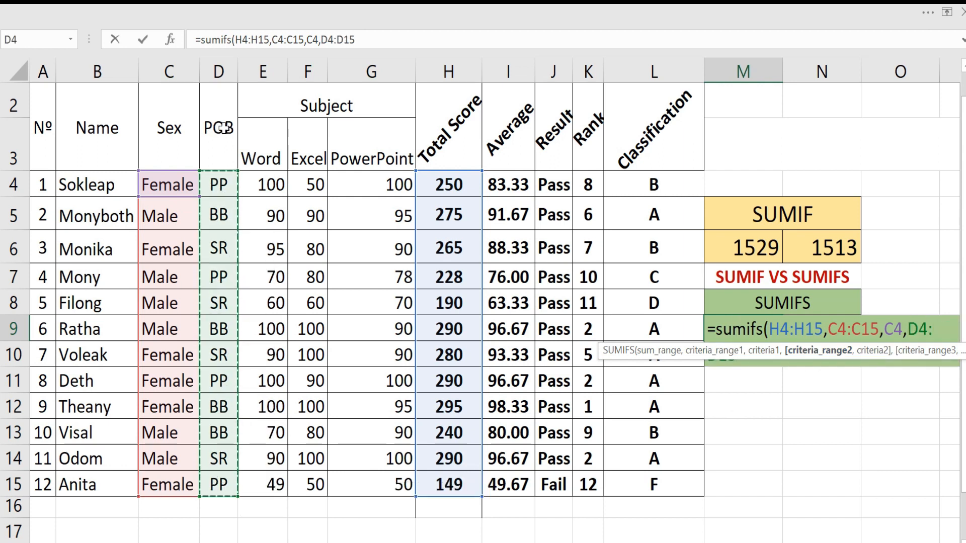
pyautogui.write(',')
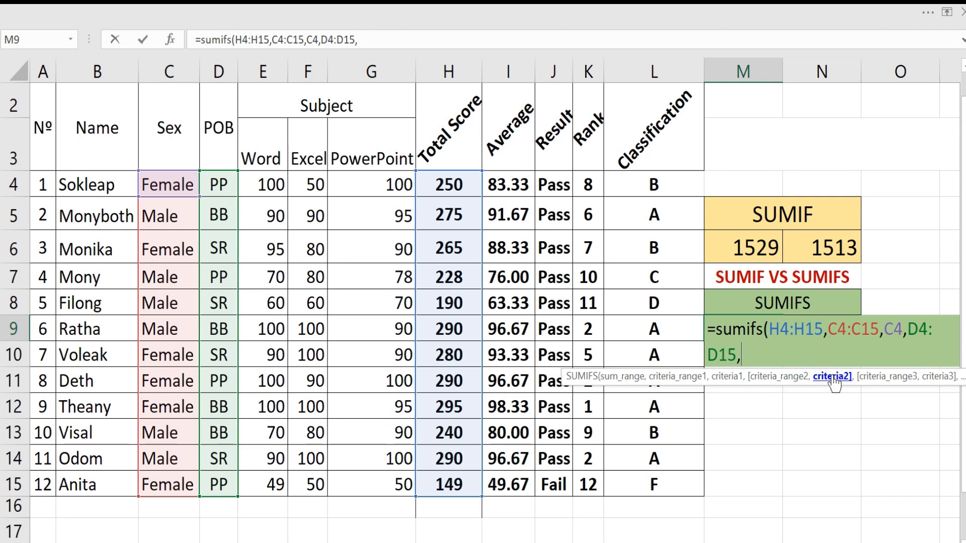
pyautogui.click(216, 187)
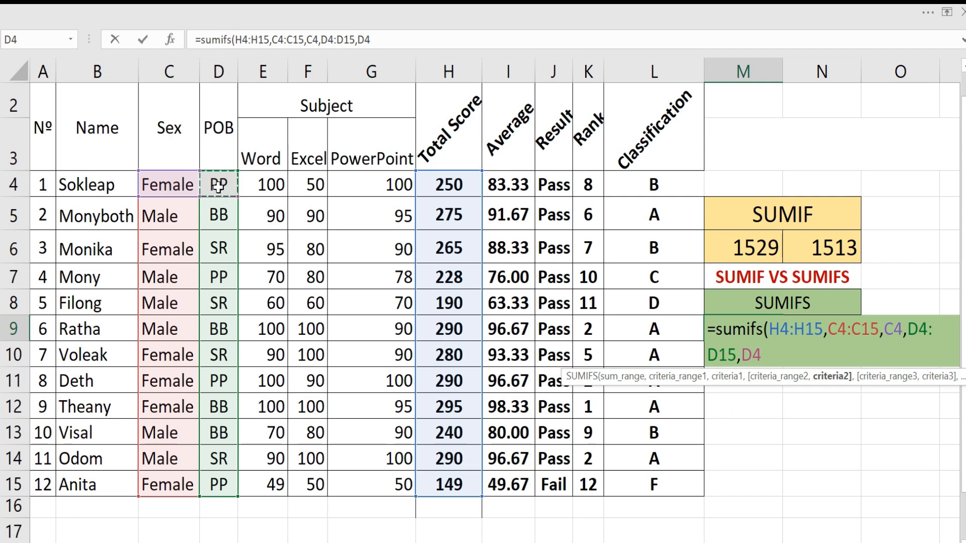
pyautogui.write(')')
pyautogui.press('Return')
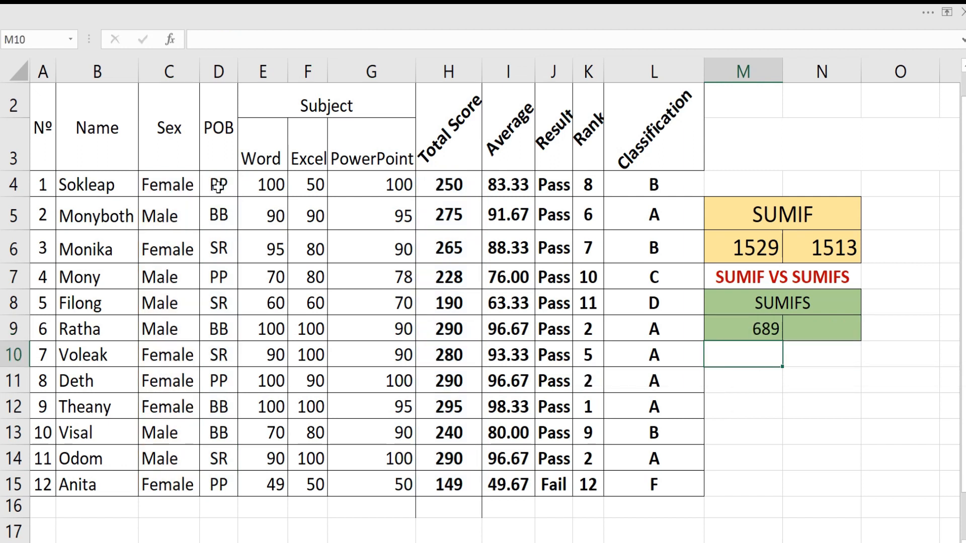
pyautogui.click(718, 323)
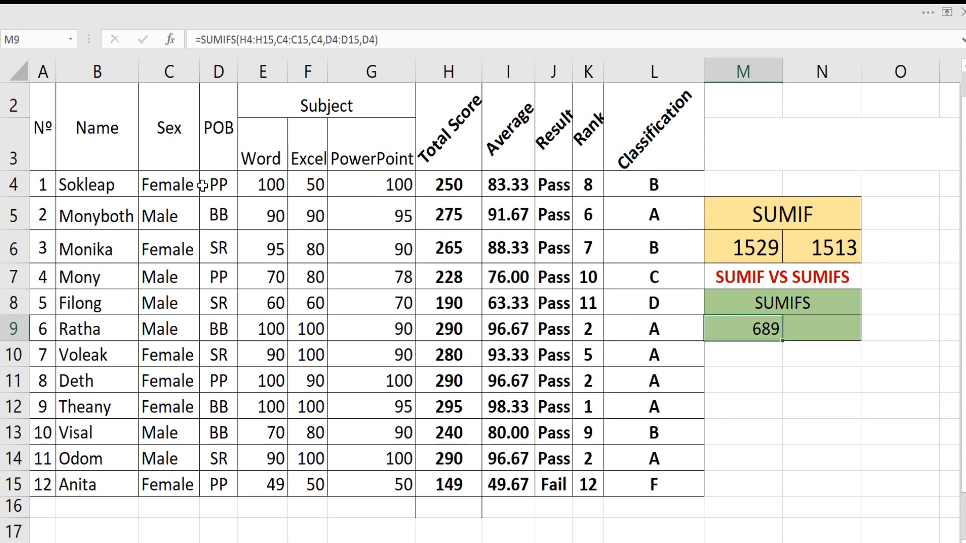
pyautogui.click(182, 181)
# Step: Add up the total scores of the female PP students in N9 with =SUM(H4,H11,H15) as a check
pyautogui.click(818, 329)
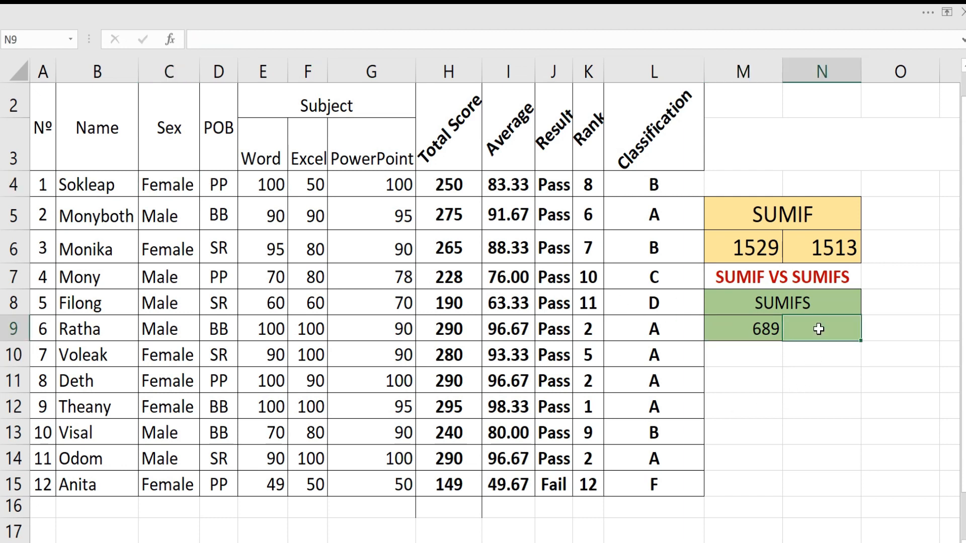
pyautogui.write('=sum(')
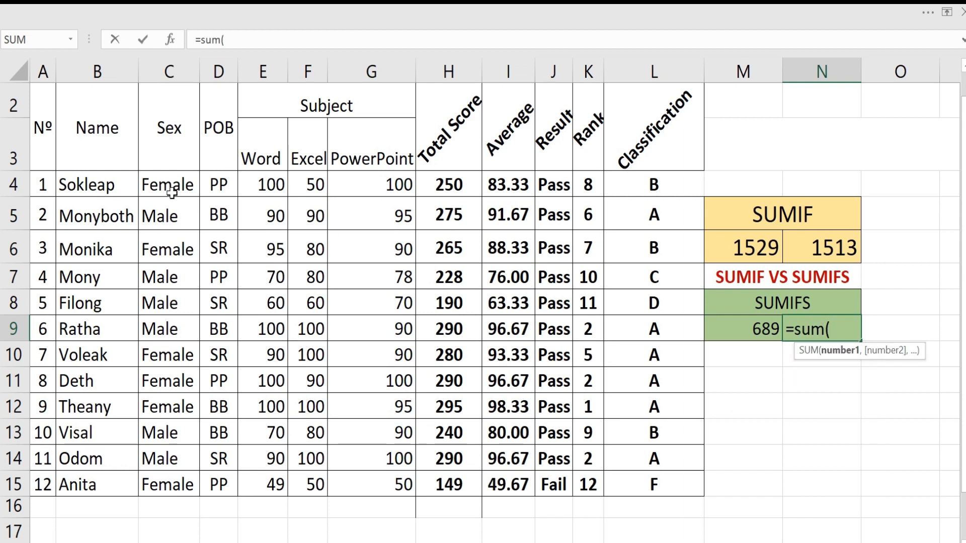
pyautogui.click(449, 185)
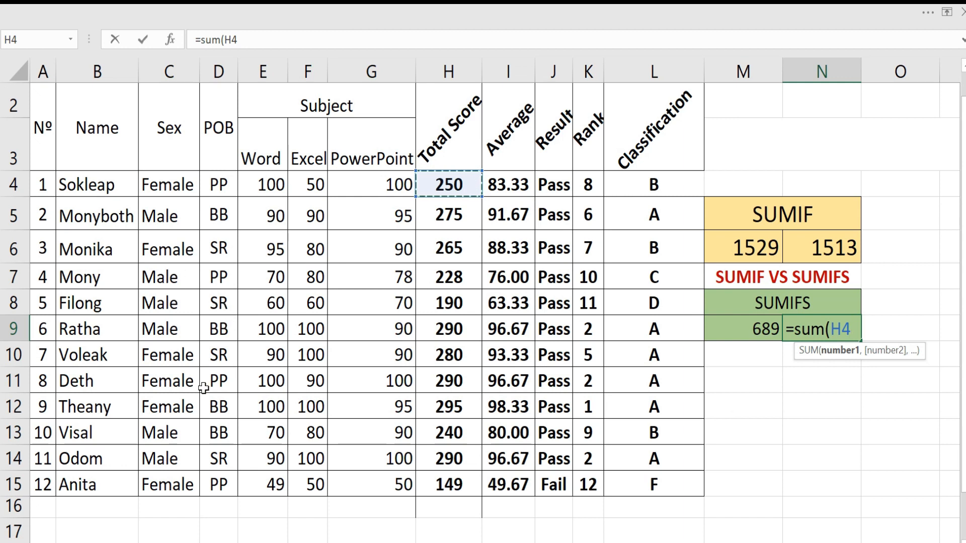
pyautogui.write(',')
pyautogui.click(443, 380)
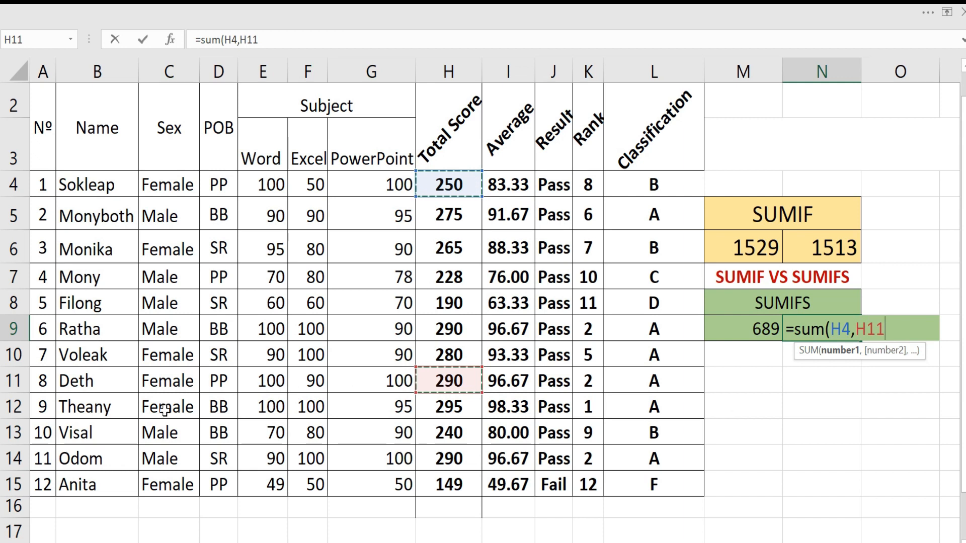
pyautogui.write(',')
pyautogui.click(444, 485)
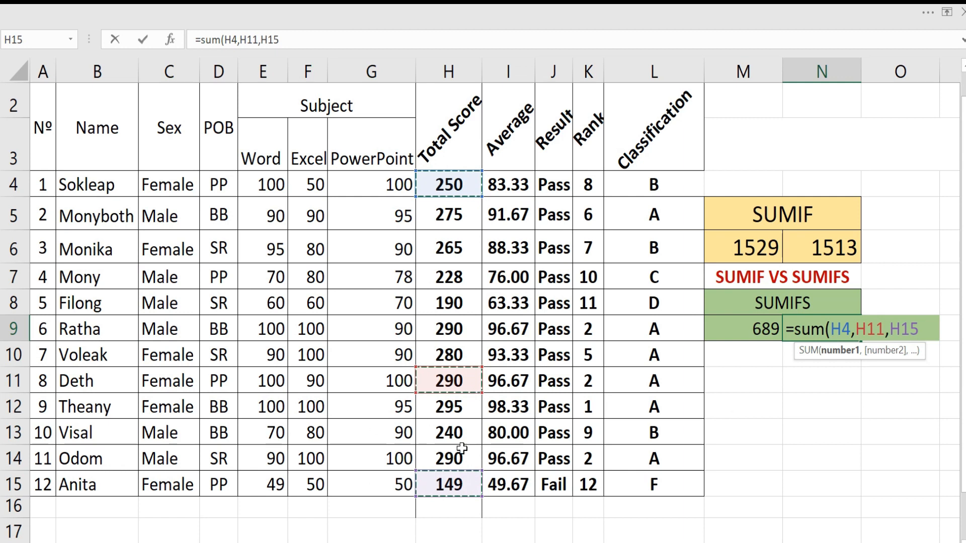
pyautogui.write(')')
pyautogui.press('Return')
# Step: Compare the SUMIFS result in M9 with the manual check sum in N9
pyautogui.press('Up')
pyautogui.click(758, 330)
pyautogui.click(806, 335)
pyautogui.click(755, 331)
pyautogui.click(794, 330)
pyautogui.click(758, 335)
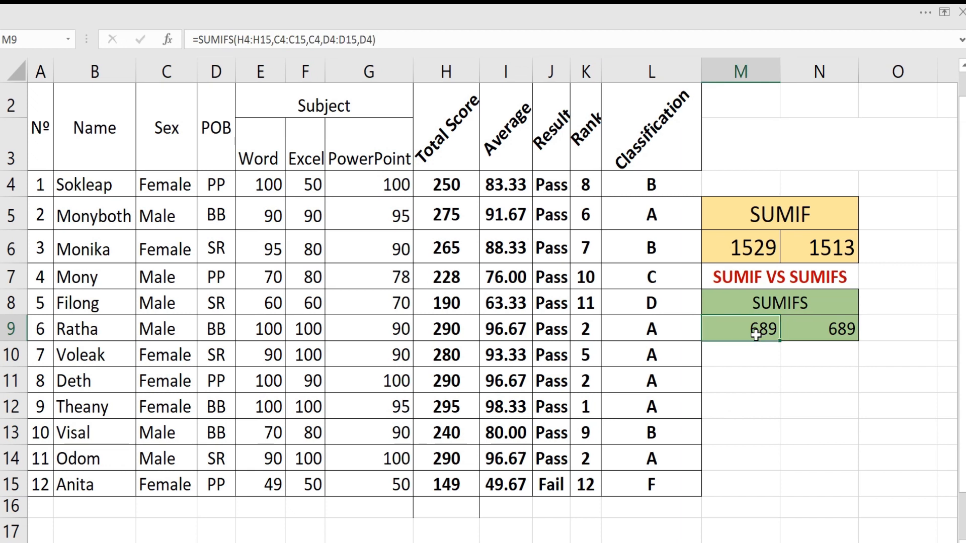